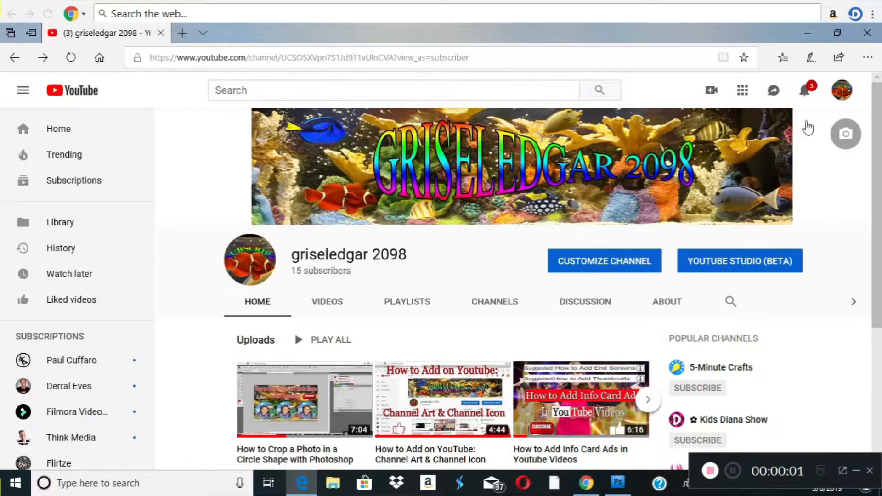
Step: Open your own YouTube channel page and switch it to channel customization
click(842, 92)
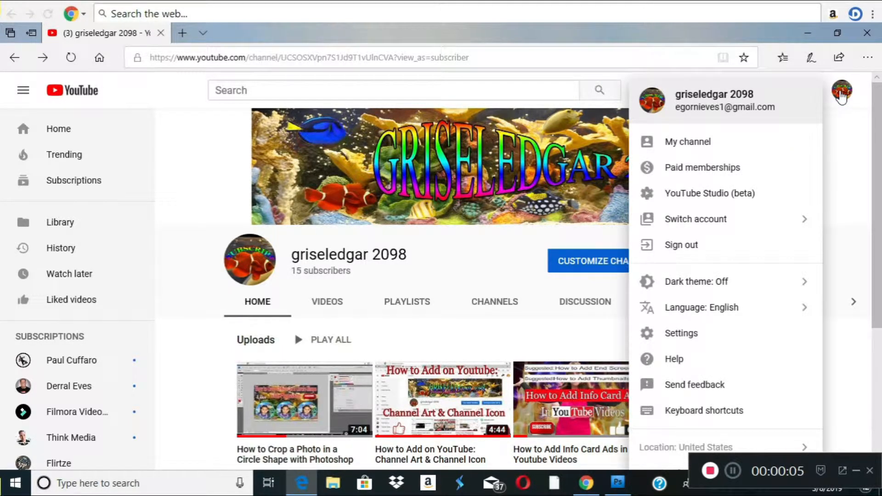
click(683, 144)
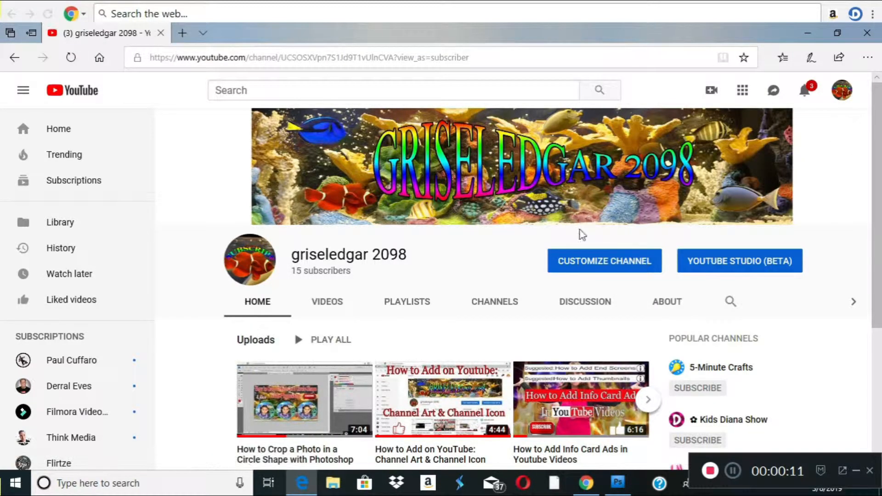
click(604, 262)
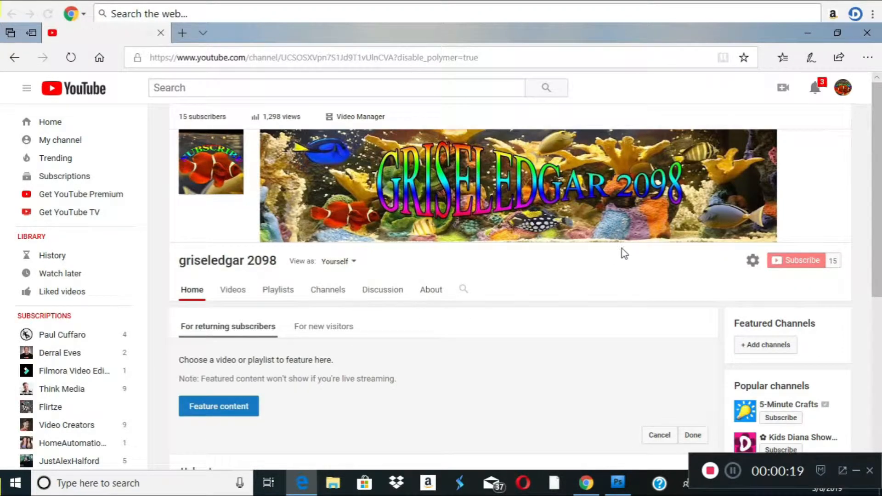
Step: Go to Creator Studio Classic and open its Video Manager list of uploaded videos
click(841, 92)
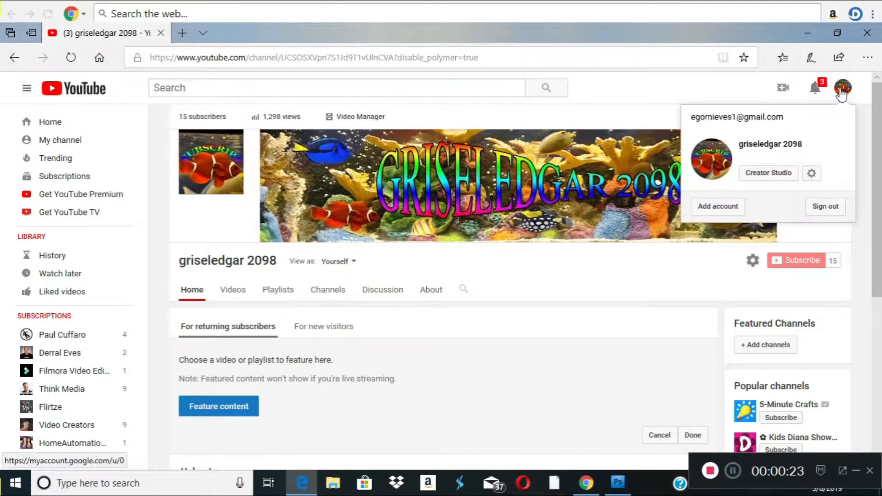
click(769, 174)
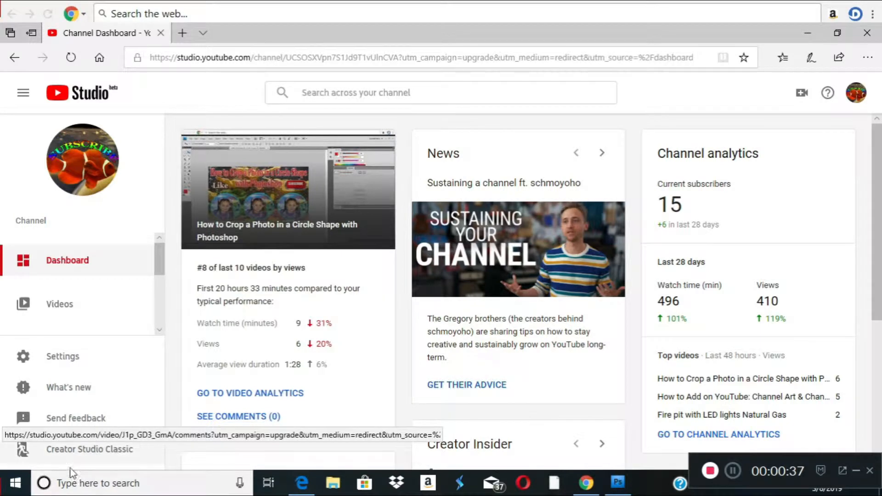
click(93, 454)
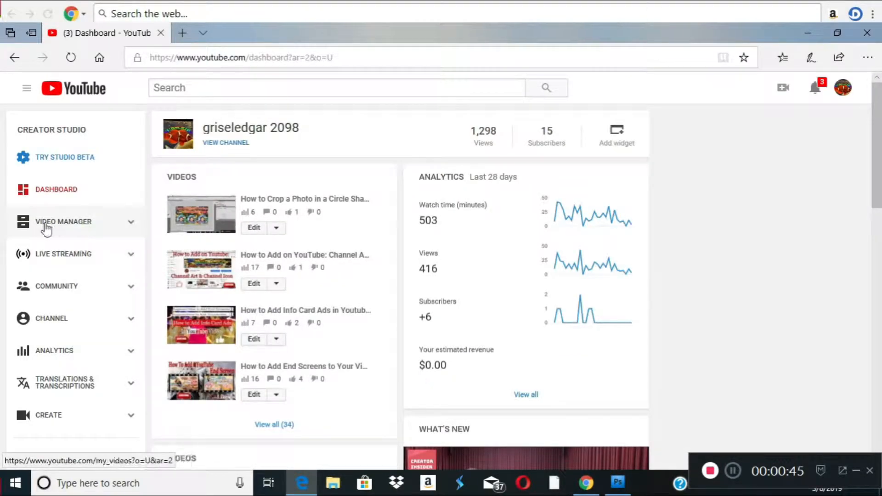
click(80, 224)
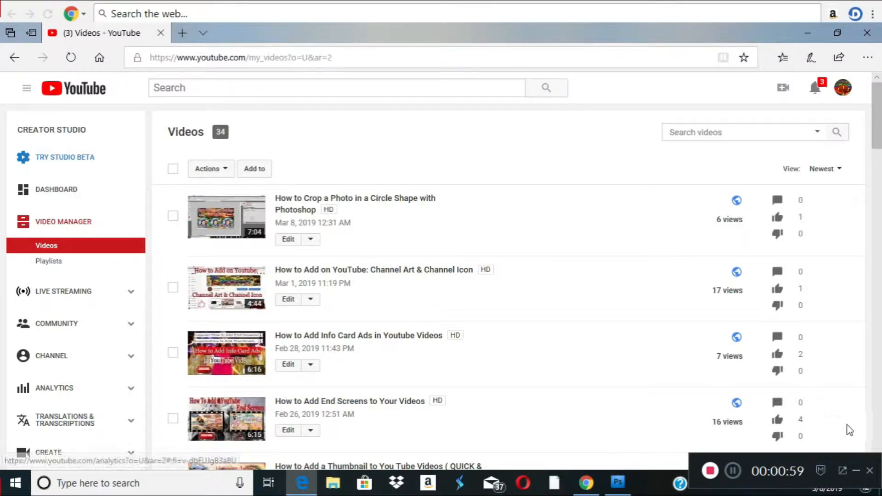
Step: Open the Enhancements of the video "How to Add a Thumbnail to You Tube Videos ( QUICK & EASY )" and pause its preview
drag(877, 139, 879, 163)
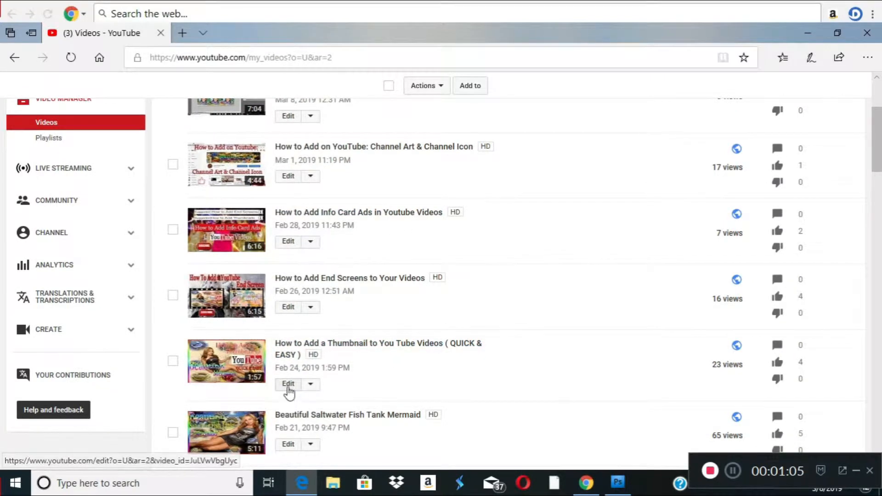
click(310, 386)
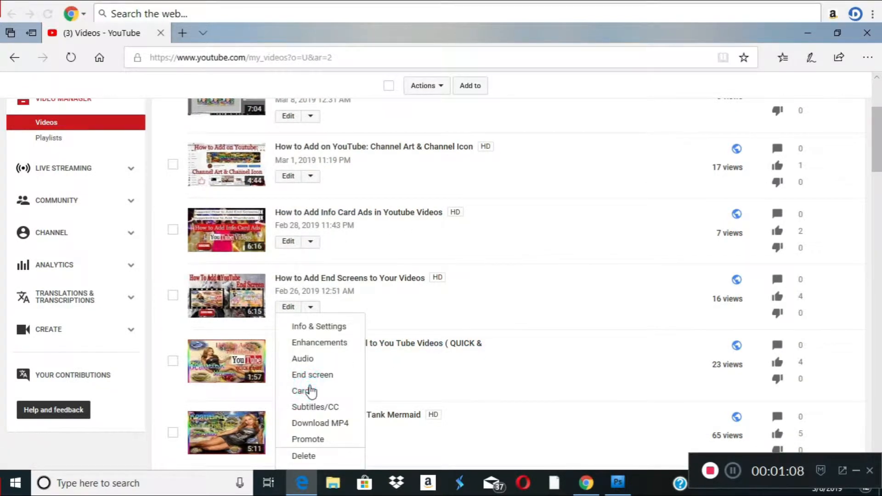
click(316, 349)
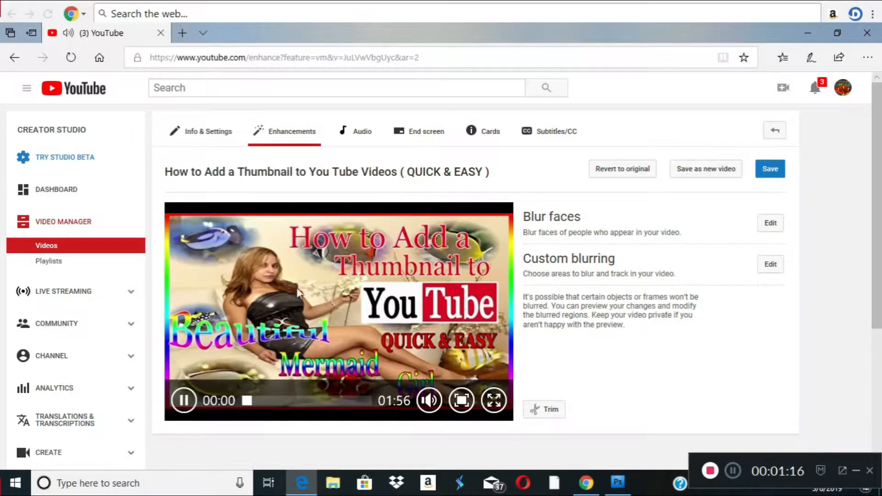
click(183, 400)
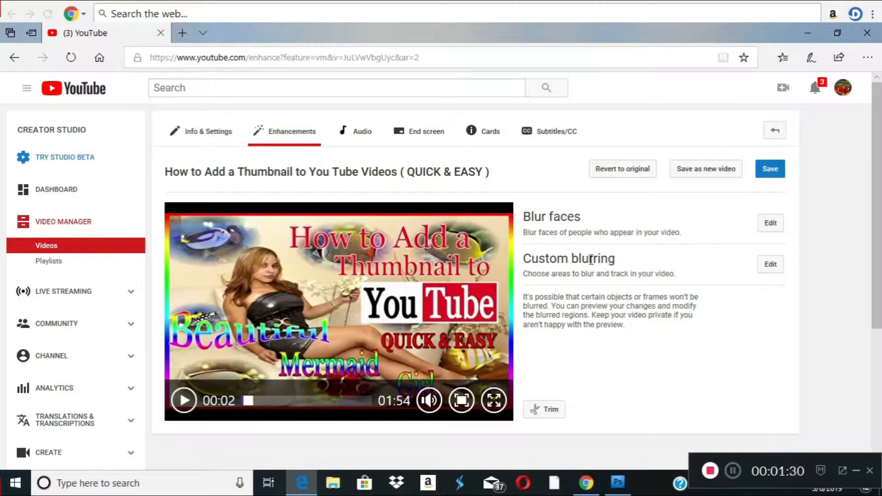
Step: Start custom blurring and add a blur box at 0:10, resized to cover the ad video on the YouTube home page
click(770, 266)
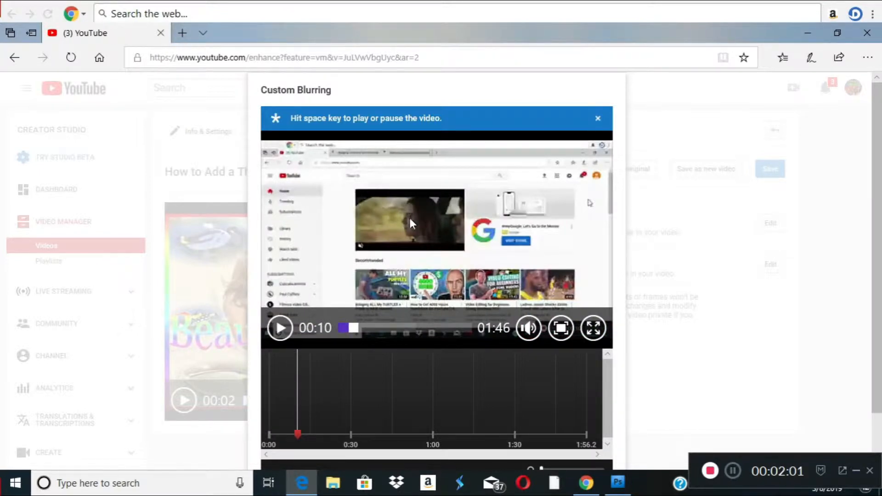
click(407, 214)
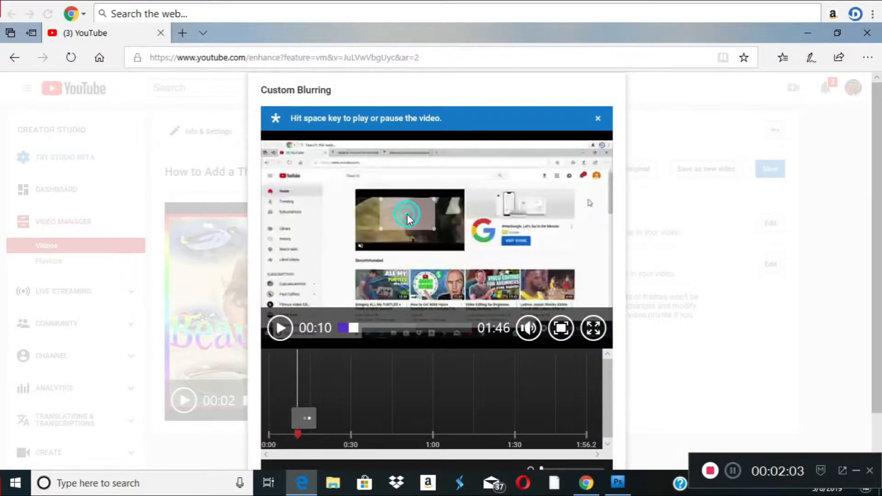
drag(380, 230, 357, 246)
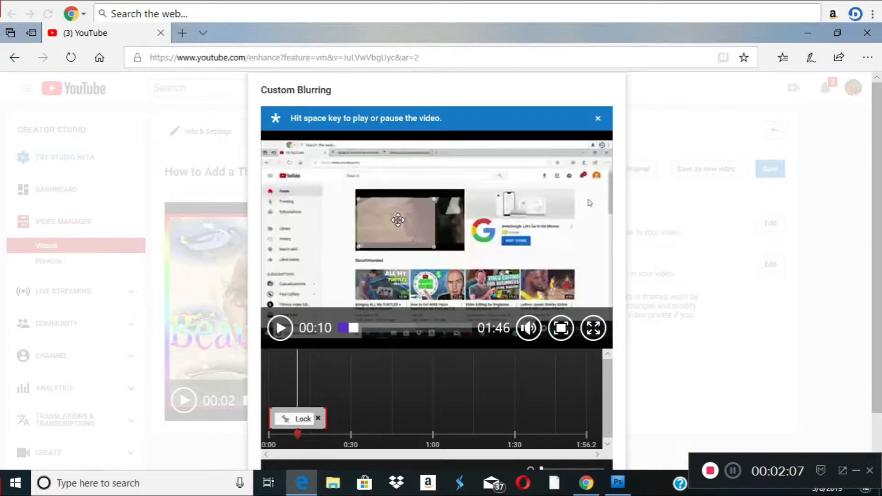
drag(435, 197, 460, 195)
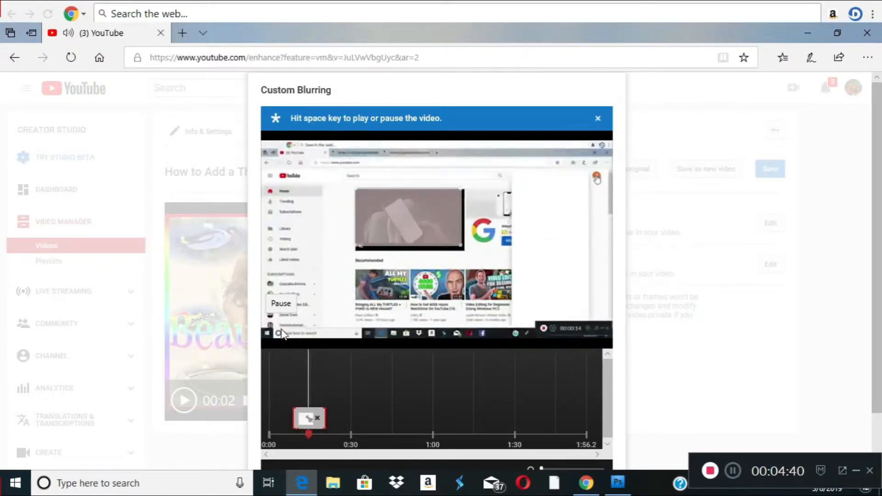
Step: Pause the playback, return to 0:09 and realign the blur box over the ad video
click(280, 328)
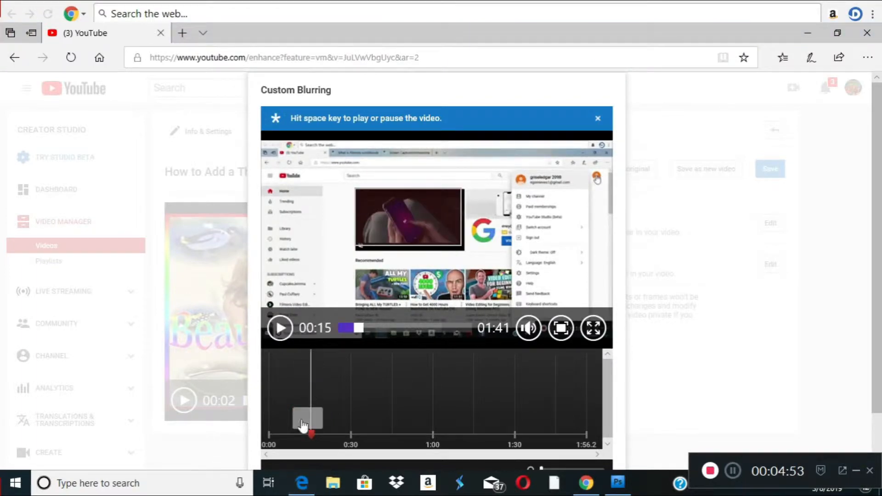
drag(313, 434, 296, 432)
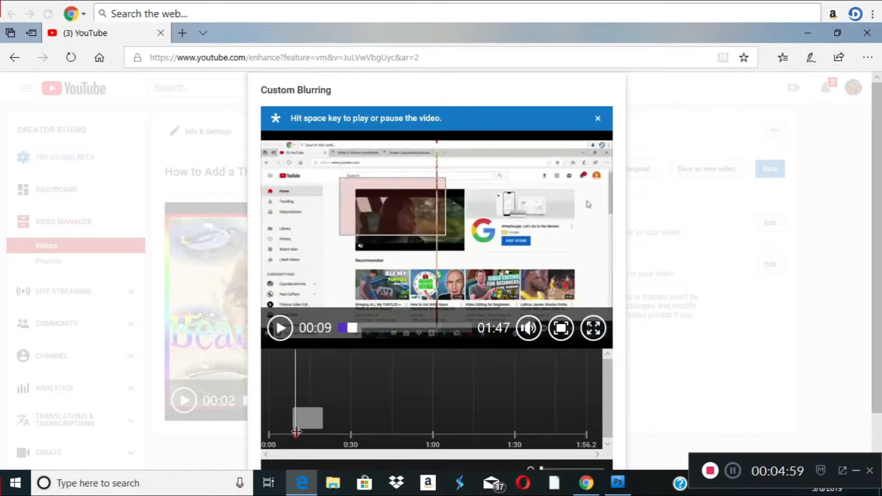
drag(406, 222, 423, 235)
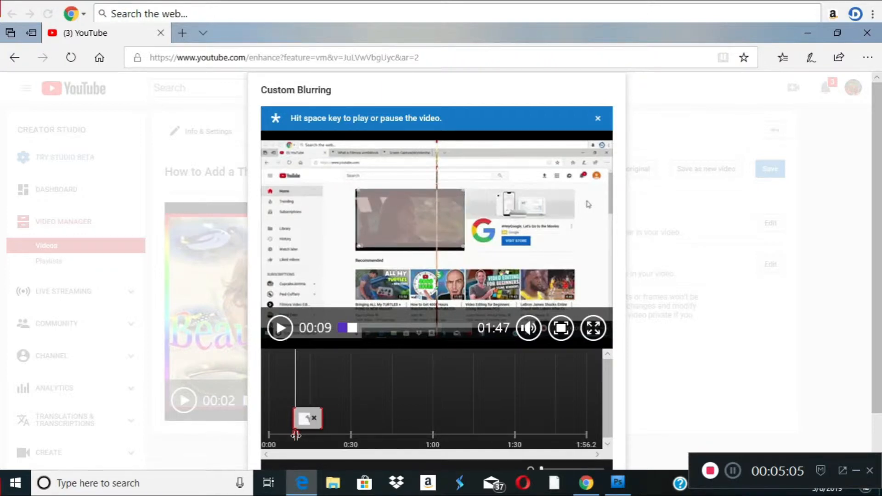
drag(295, 435, 292, 434)
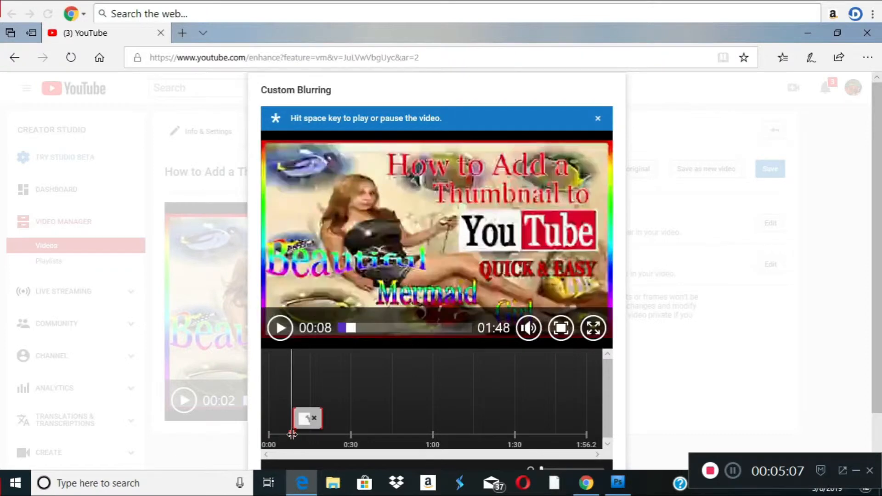
Step: Play the clip from 0:08 and reposition the blur box over the ad video at 0:11 and 0:15
click(280, 328)
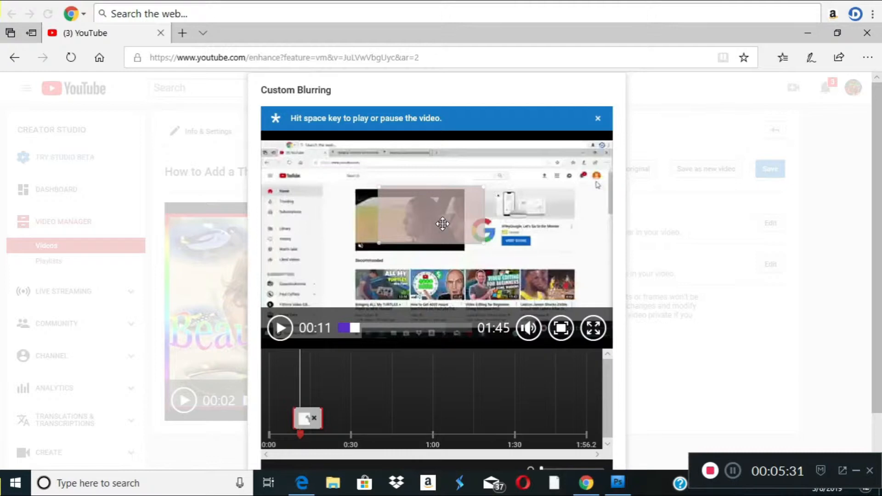
drag(443, 223, 423, 227)
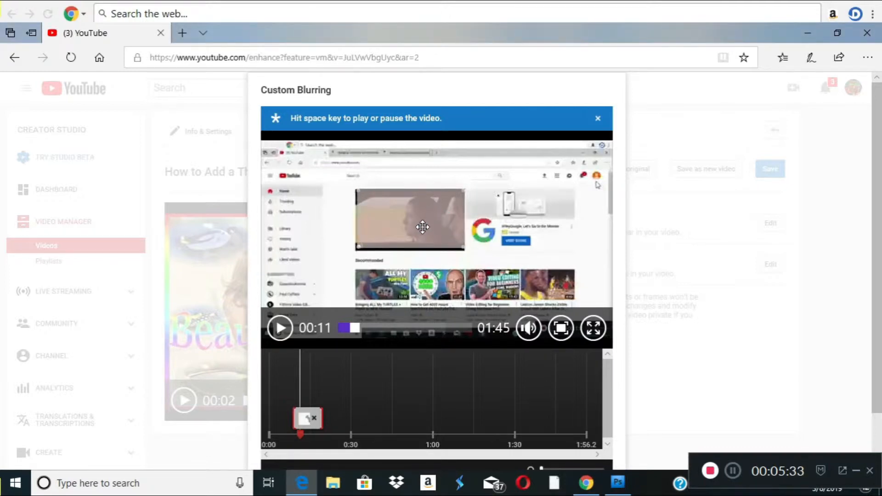
drag(301, 434, 311, 436)
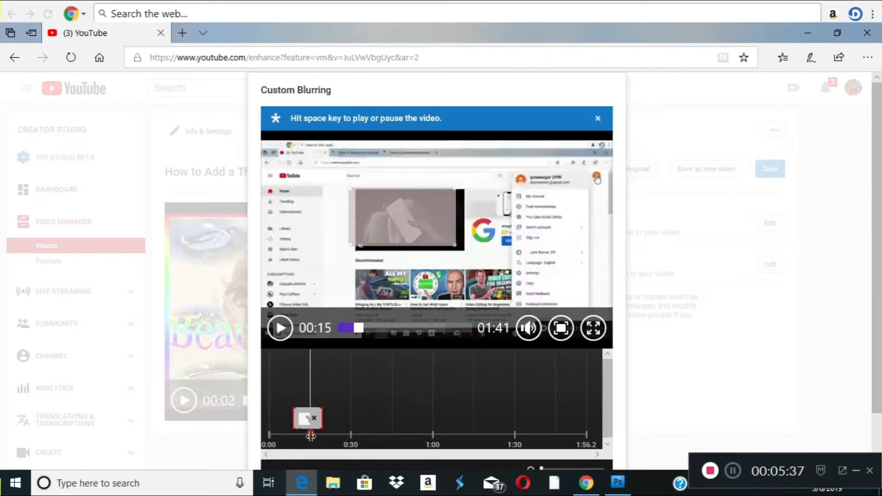
drag(433, 216, 440, 221)
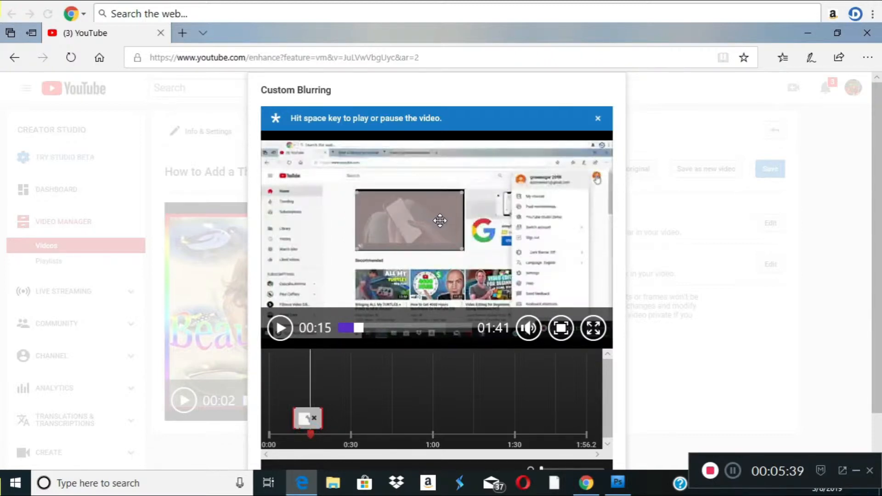
Step: Realign the blur box over the ad video at 0:17 and near the blur segment's end, and apply the custom blurring
drag(311, 434, 316, 434)
drag(362, 218, 421, 216)
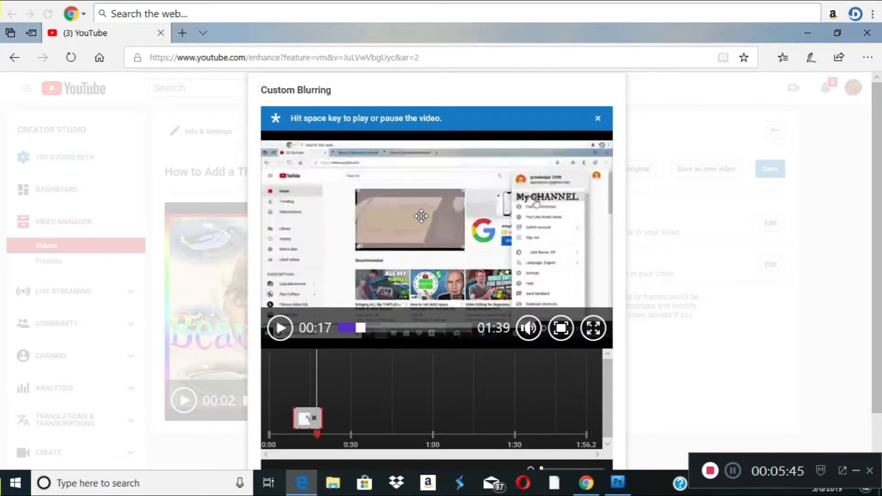
drag(316, 434, 322, 434)
drag(415, 231, 426, 209)
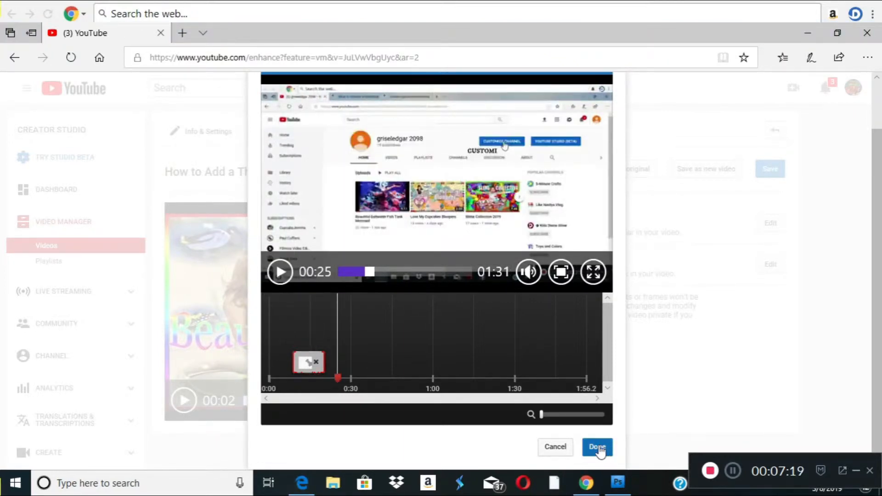
click(597, 447)
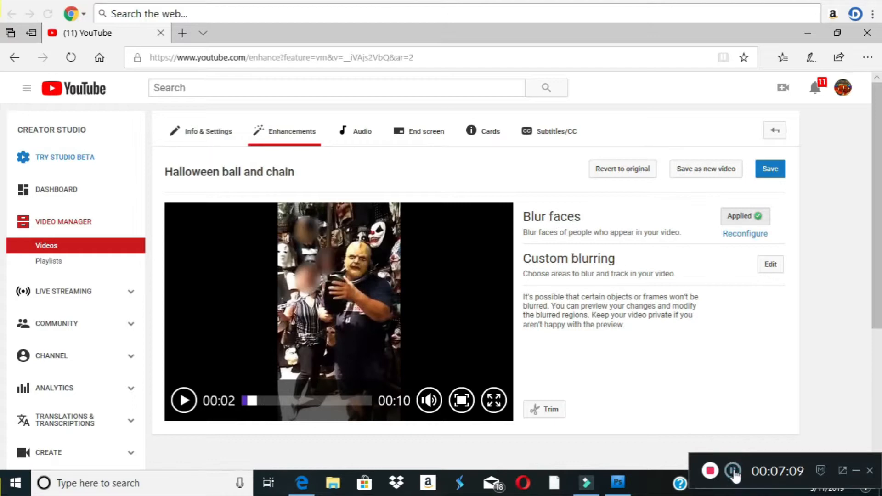
Step: Open Blur faces for the video "Halloween ball and chain" and select the red-haired woman and the two masks adjoining her thumbnail
click(747, 222)
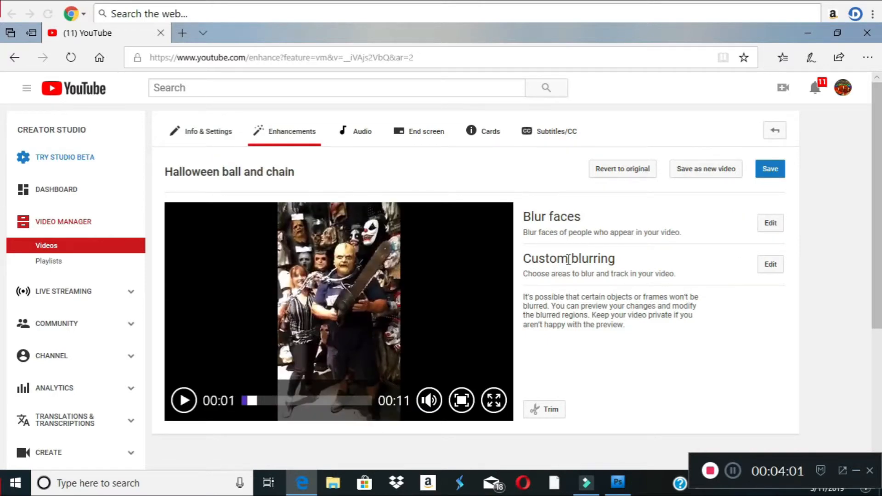
click(773, 227)
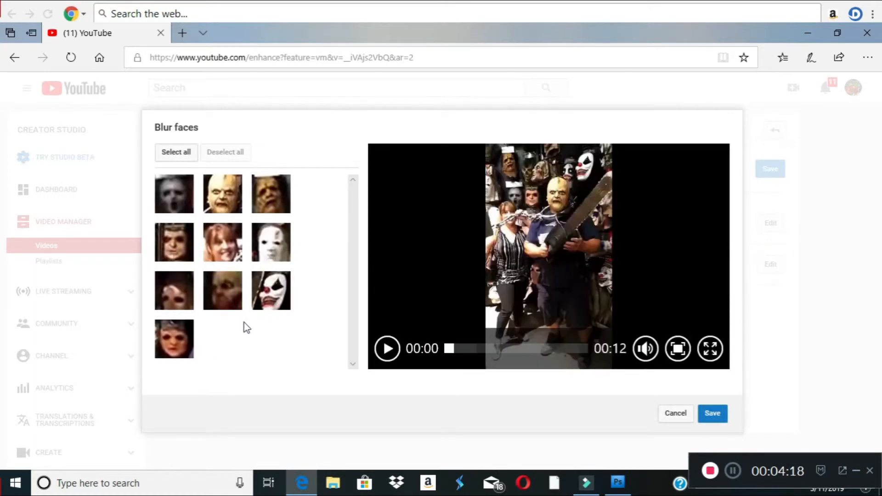
click(172, 243)
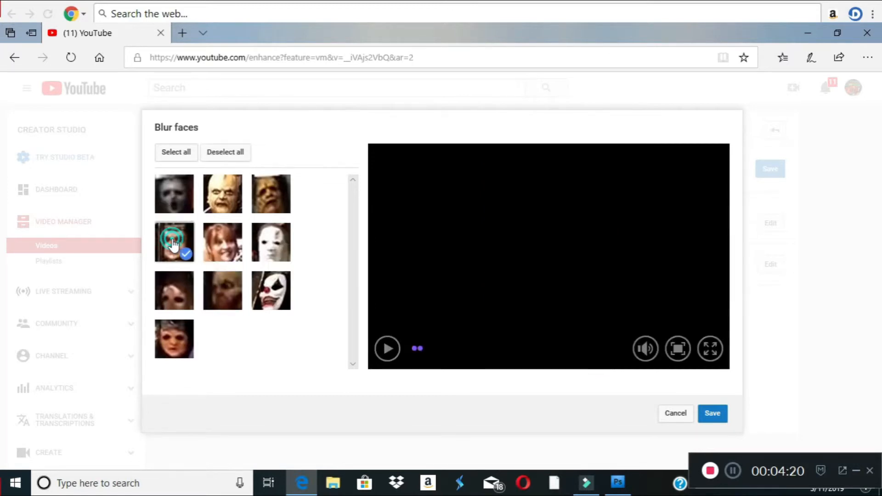
click(270, 208)
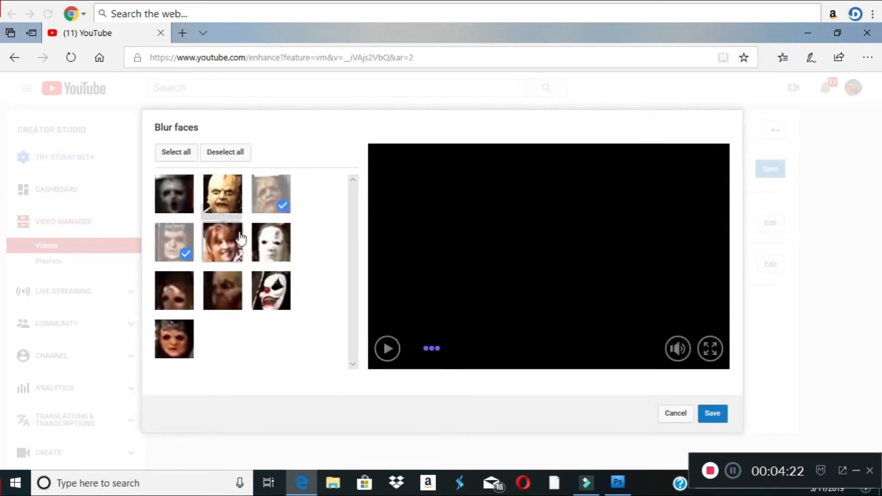
click(225, 251)
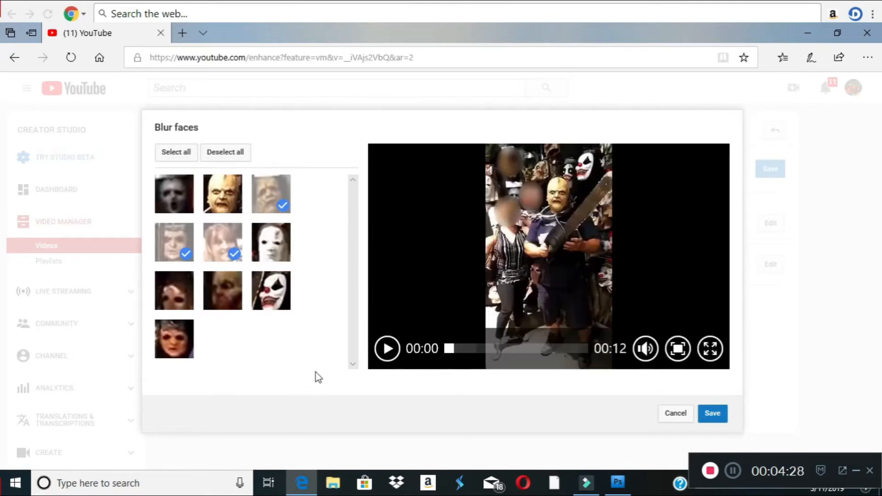
Step: Preview the face blurring with the sound muted, pause the playback and save the blurred faces
click(388, 349)
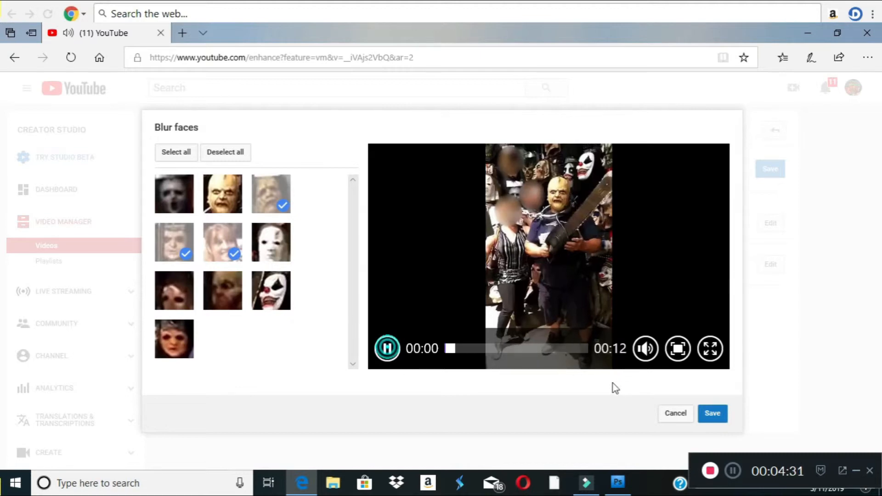
click(645, 349)
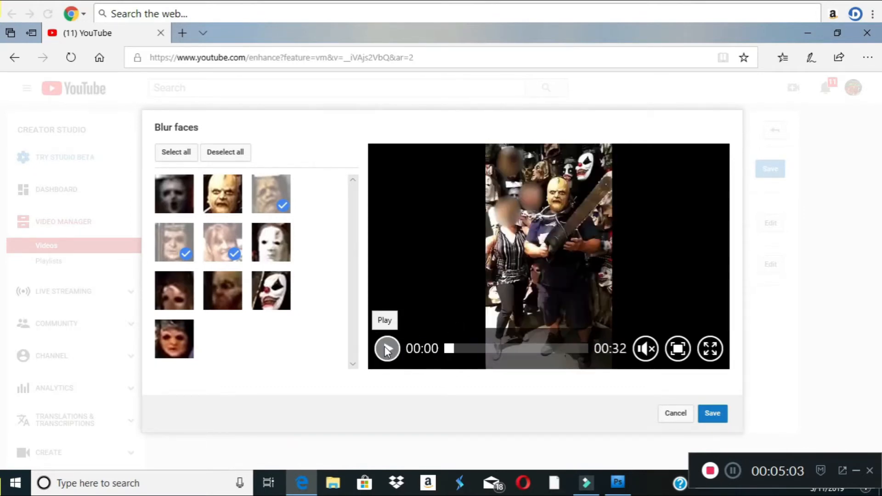
click(386, 349)
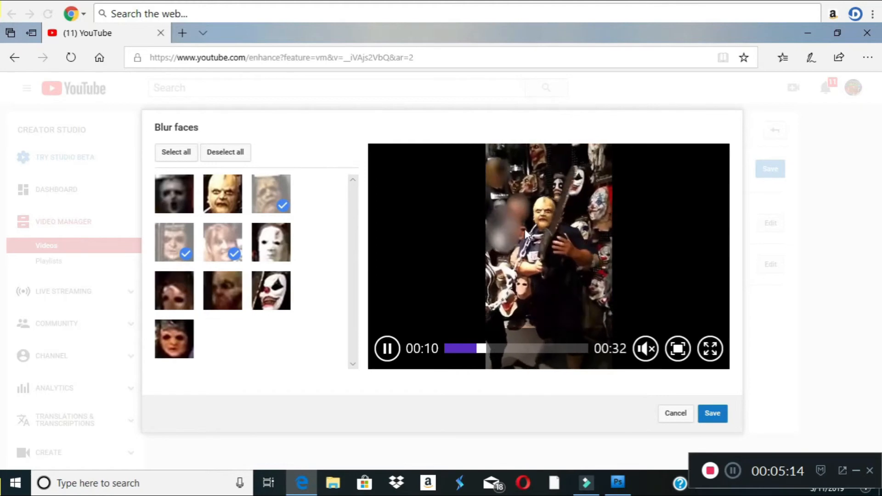
click(388, 352)
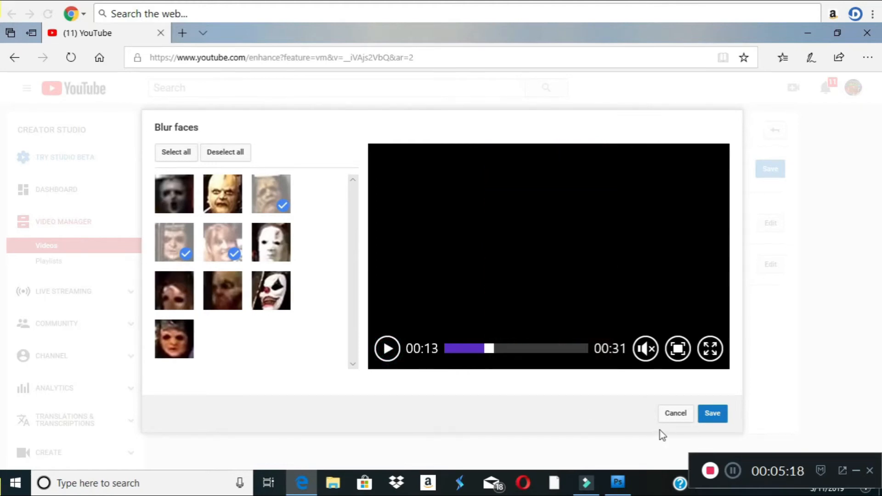
click(713, 413)
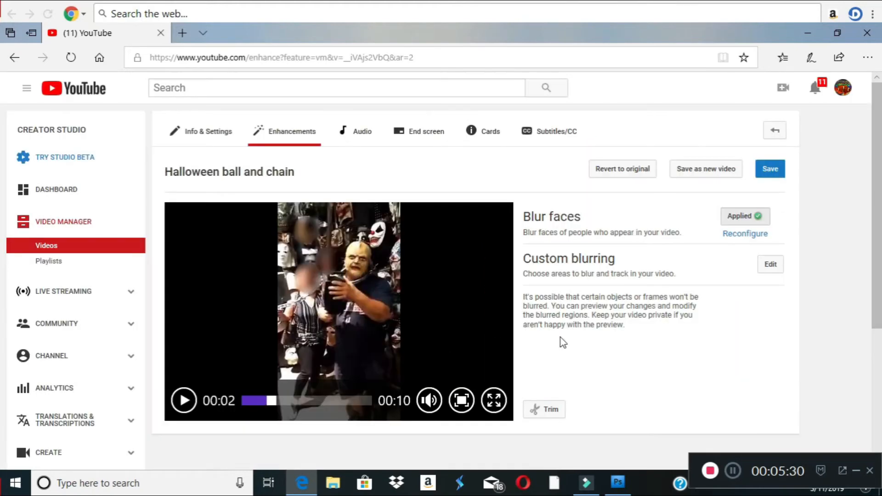